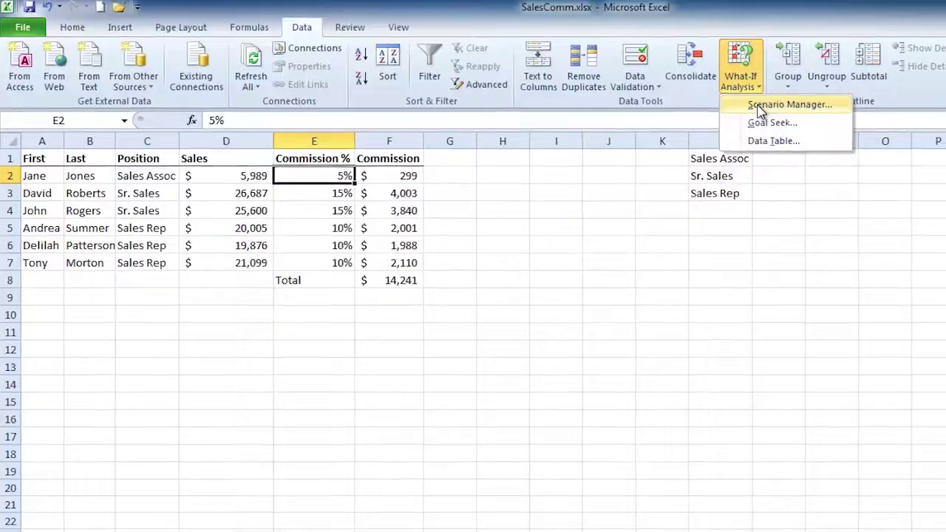
# Step: Start a new what-if scenario in Scenario Manager named Original, with the Commission % cells E2:E7 as its changing cells
pyautogui.click(754, 111)
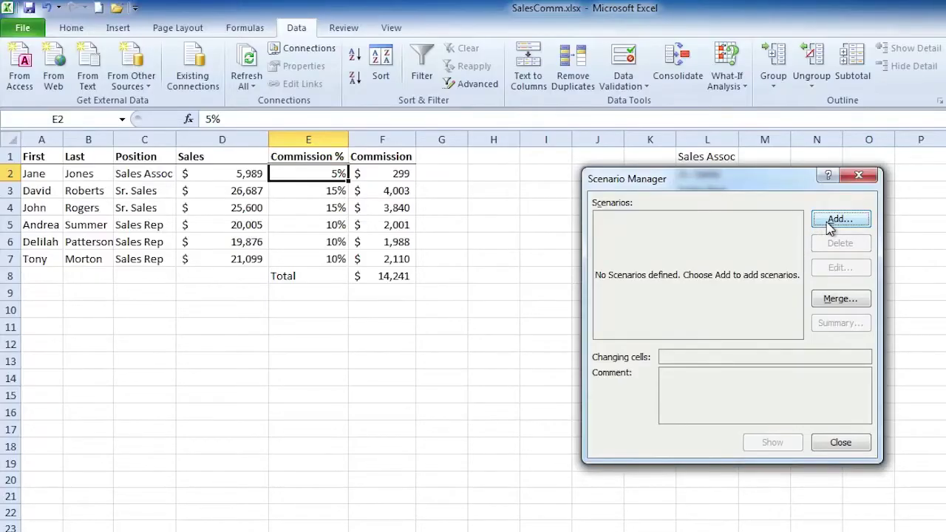
pyautogui.click(829, 224)
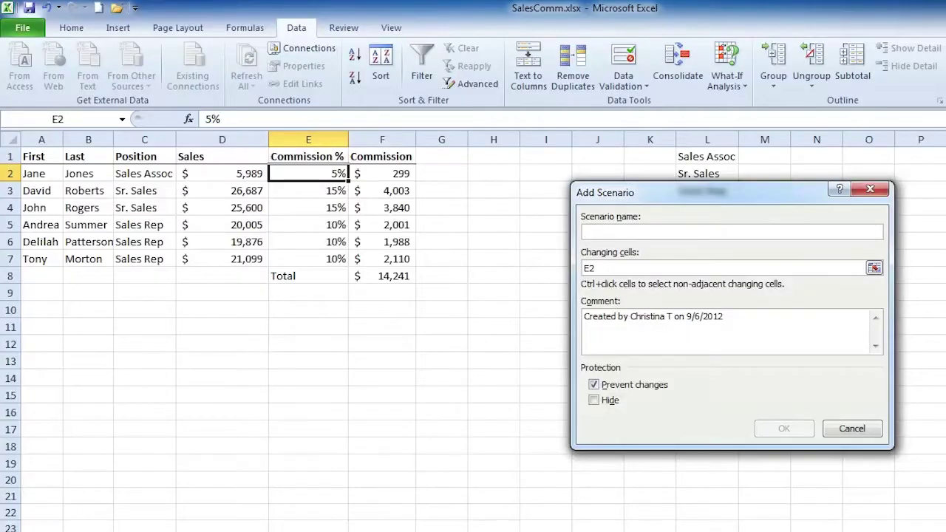
pyautogui.write('Original')
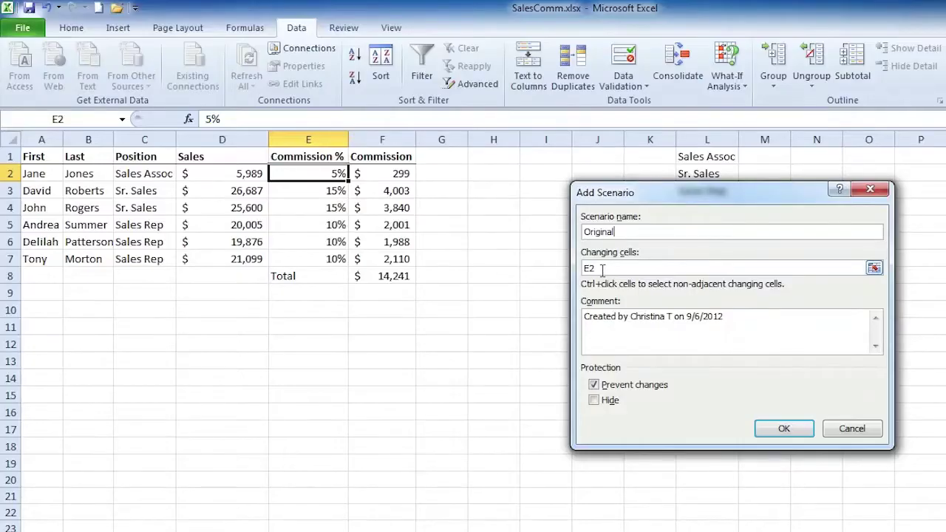
pyautogui.click(875, 268)
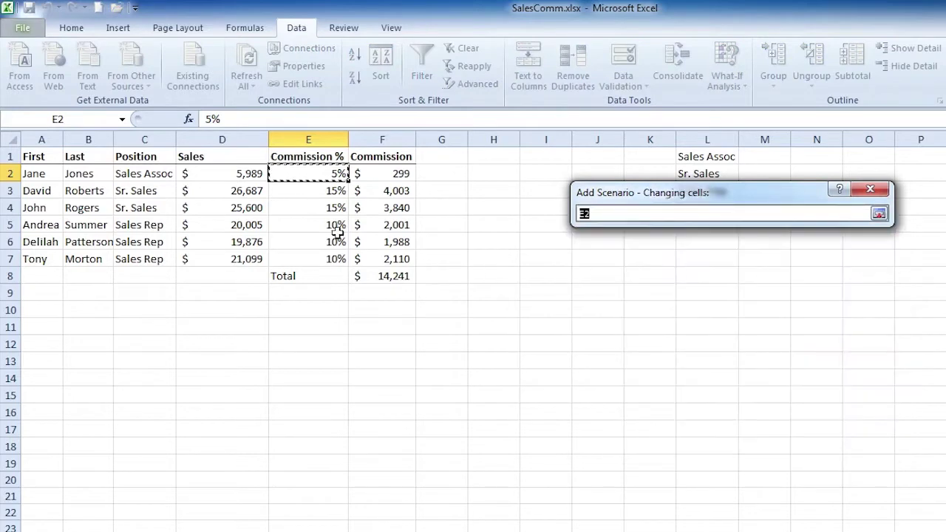
pyautogui.moveTo(330, 173); pyautogui.dragTo(335, 257)
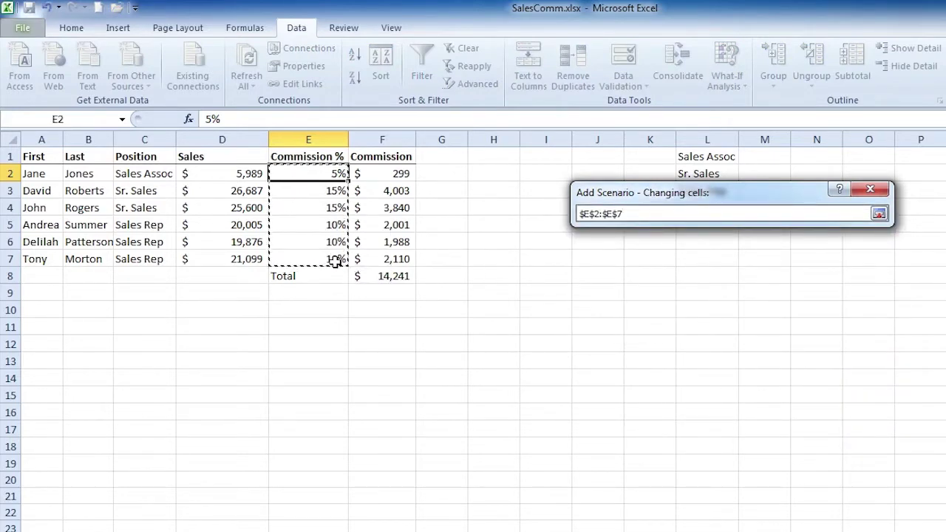
pyautogui.click(880, 213)
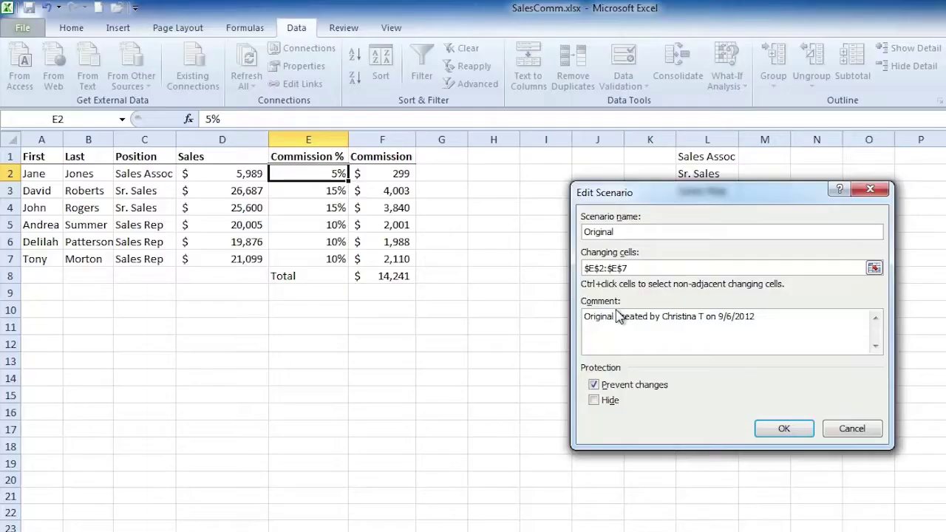
# Step: Begin the scenario's comment with "Original data" and save the scenario with the existing commission values
pyautogui.write('Data')
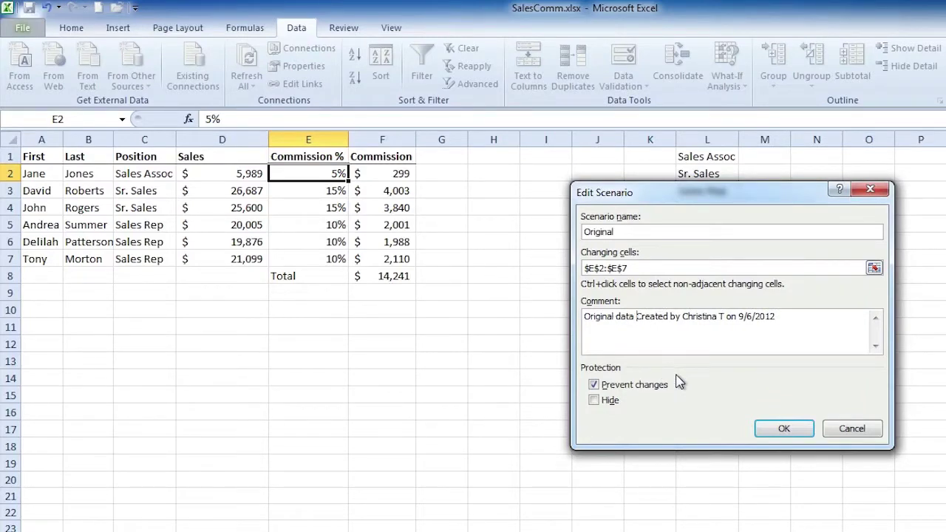
pyautogui.click(784, 430)
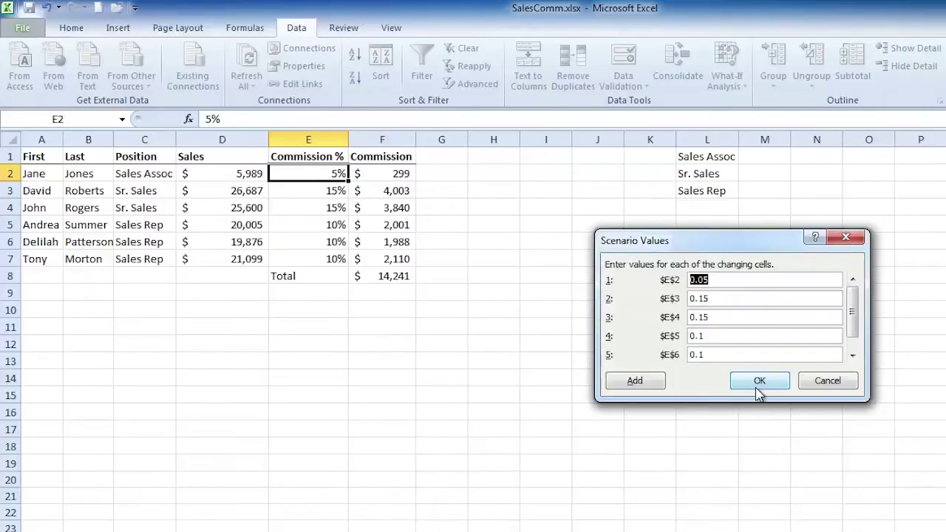
pyautogui.click(756, 383)
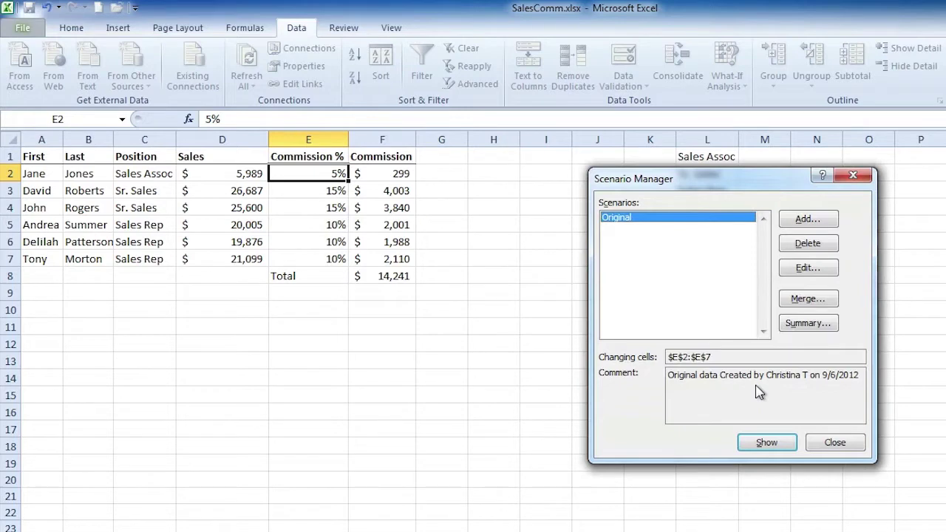
# Step: Add a scenario named 5% Increase for E2:E7, beginning its comment with "Exploring 5% commission increase"
pyautogui.click(806, 219)
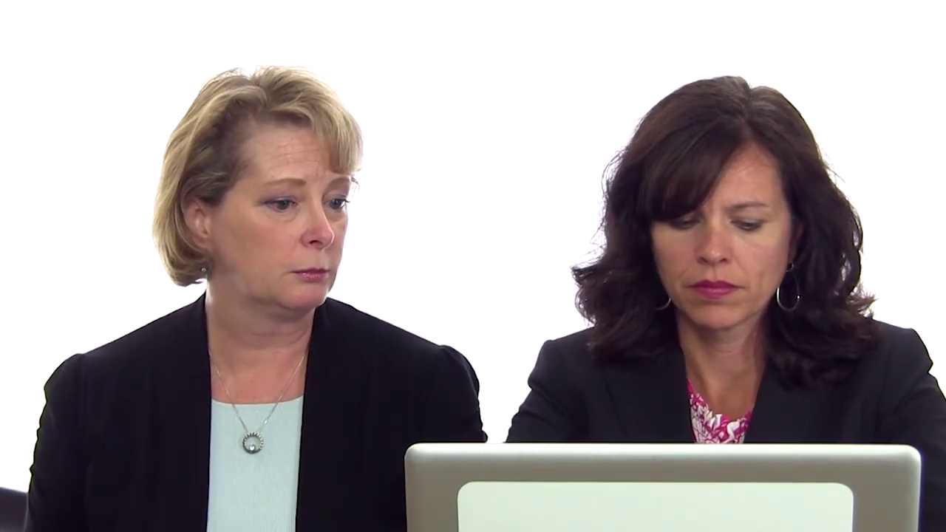
pyautogui.write('5%')
pyautogui.write(' Increase')
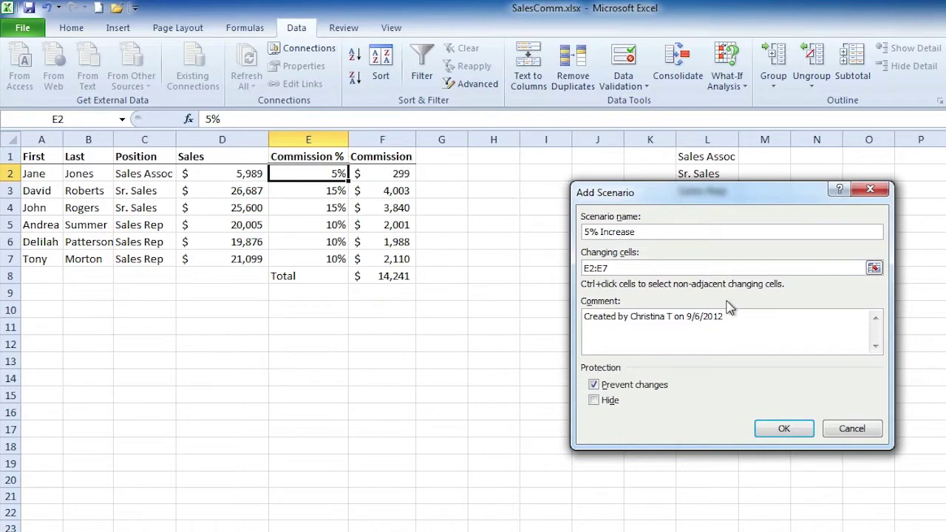
pyautogui.click(587, 316)
pyautogui.write('Exploring 5% commission inc')
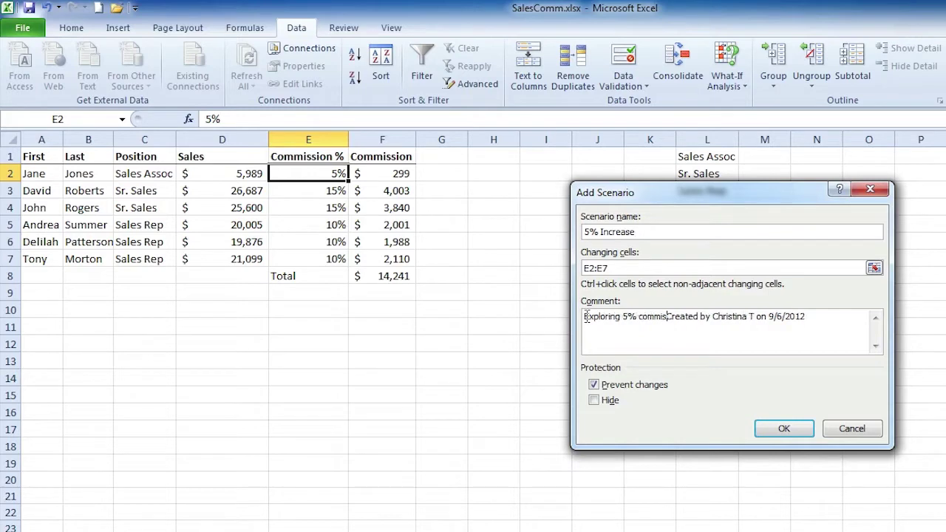
pyautogui.write('rease')
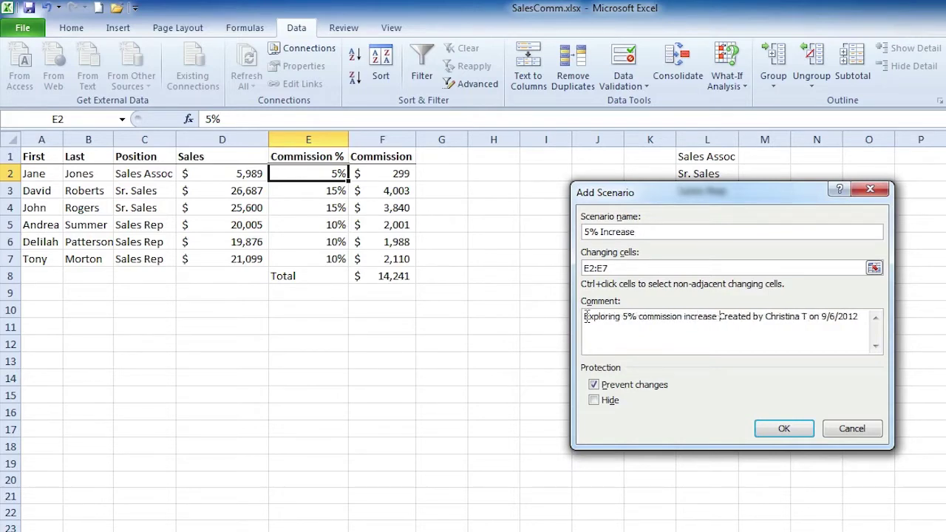
pyautogui.click(810, 431)
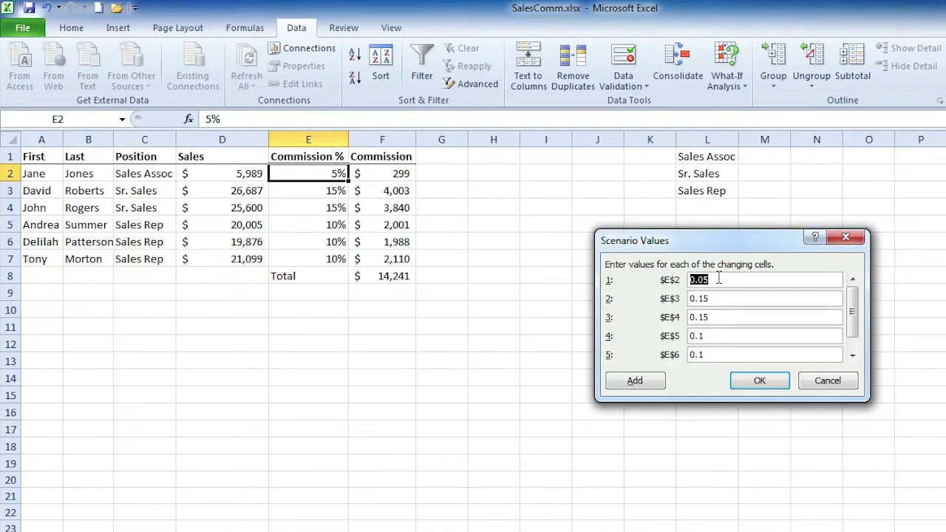
# Step: Set the scenario values to .1 for E2, .2 for E3 and E4, and .15 for E5 to E7, and save the scenario
pyautogui.write('.1')
pyautogui.press('Tab')
pyautogui.write('.')
pyautogui.write('2')
pyautogui.press('Tab')
pyautogui.write('.2')
pyautogui.press('Tab')
pyautogui.write('.')
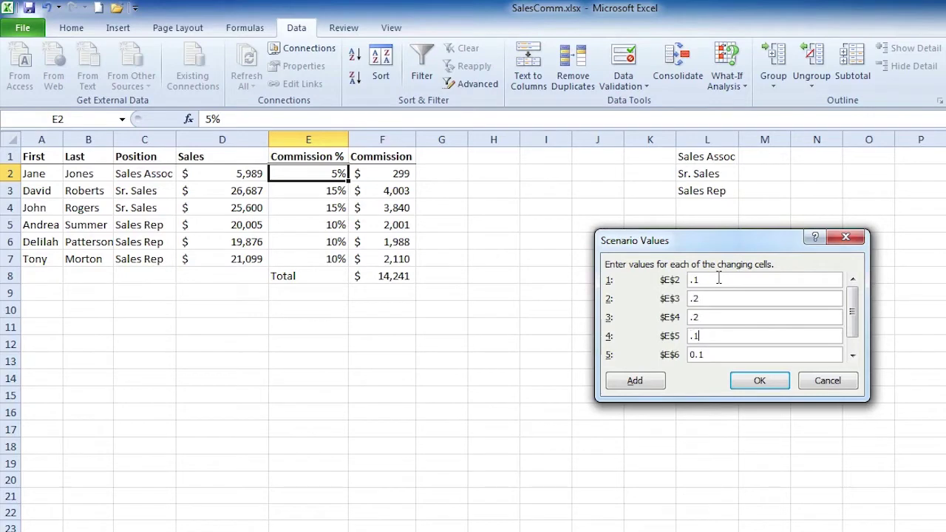
pyautogui.press('Tab')
pyautogui.write('.')
pyautogui.press('Tab')
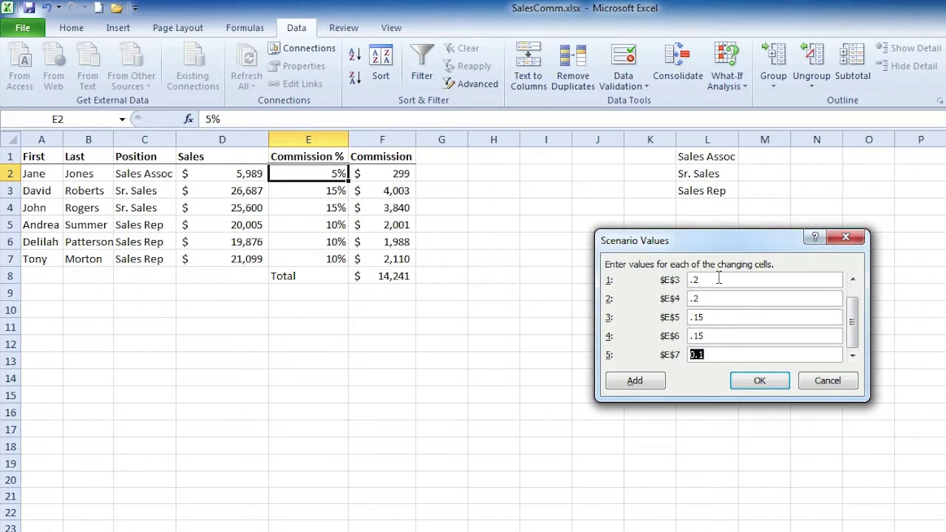
pyautogui.click(853, 281)
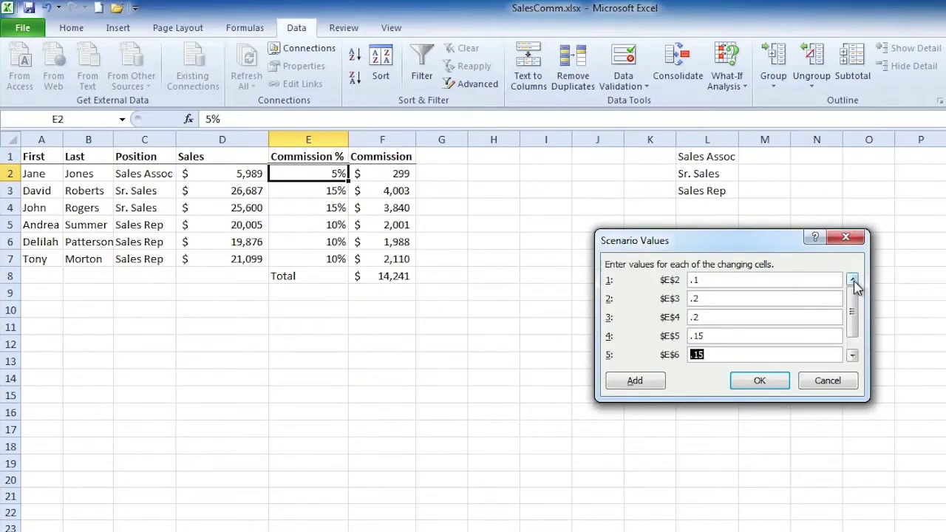
pyautogui.press('Tab')
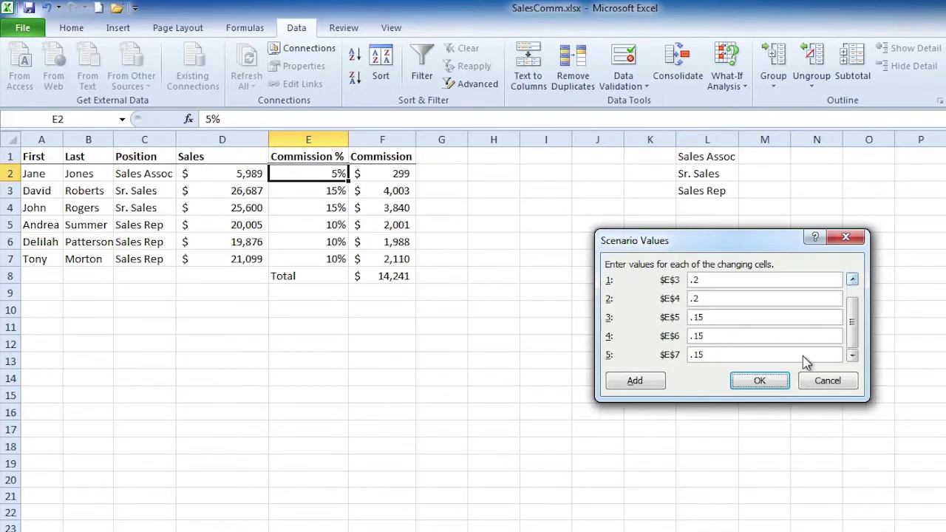
pyautogui.click(764, 383)
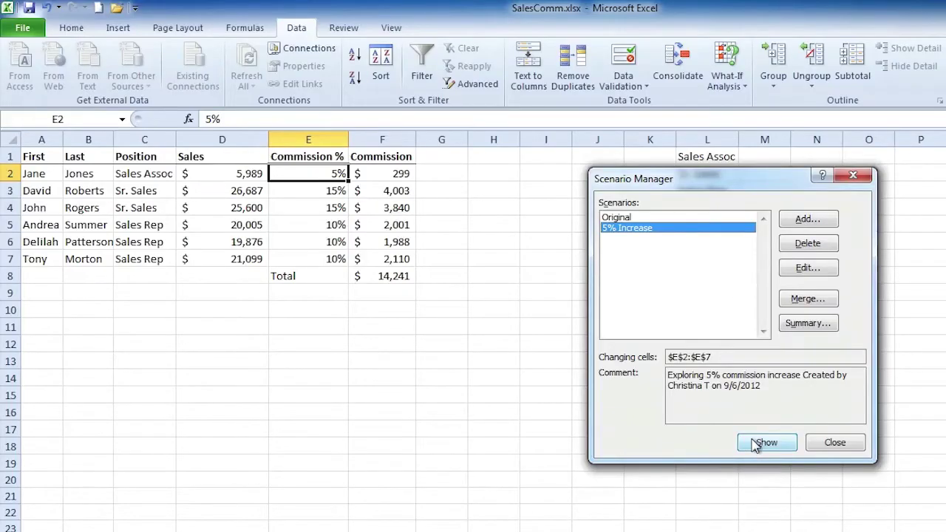
# Step: Show the 5% Increase scenario in the sheet, and return to the Original scenario
pyautogui.click(755, 442)
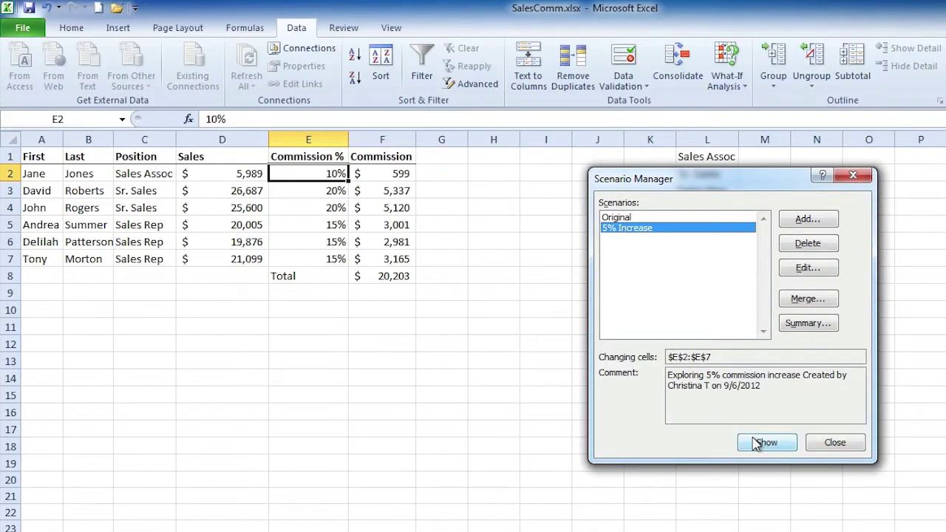
pyautogui.click(655, 217)
pyautogui.click(757, 442)
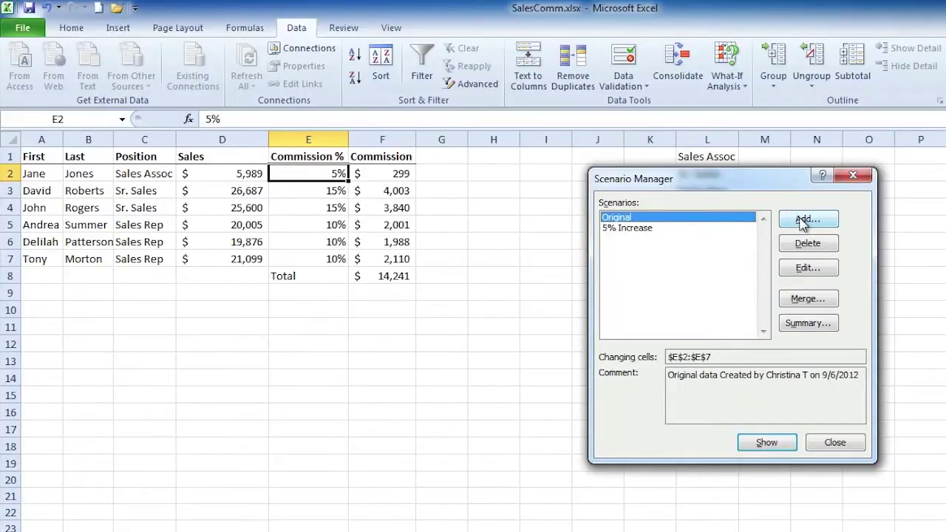
# Step: Add a scenario named 10% Increase for E2:E7, beginning its comment with "Exploring 10% increase in commission"
pyautogui.click(803, 222)
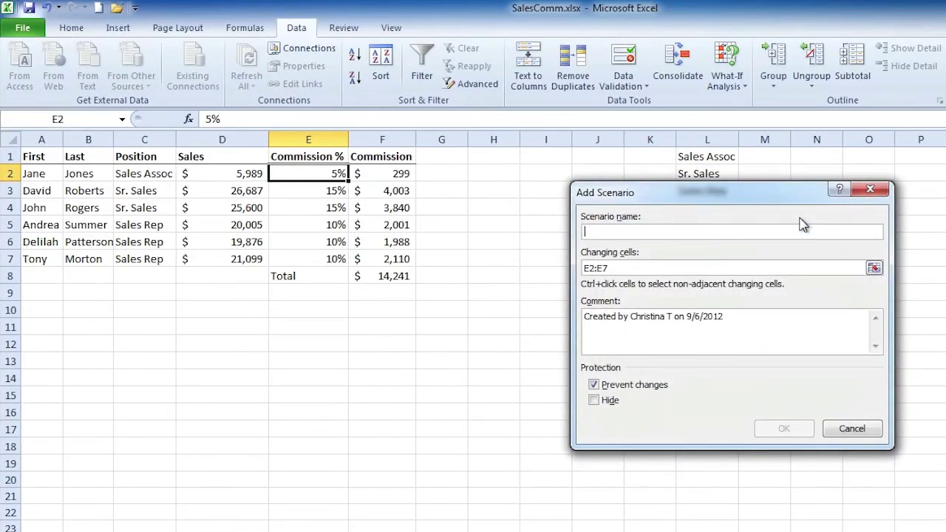
pyautogui.write('10')
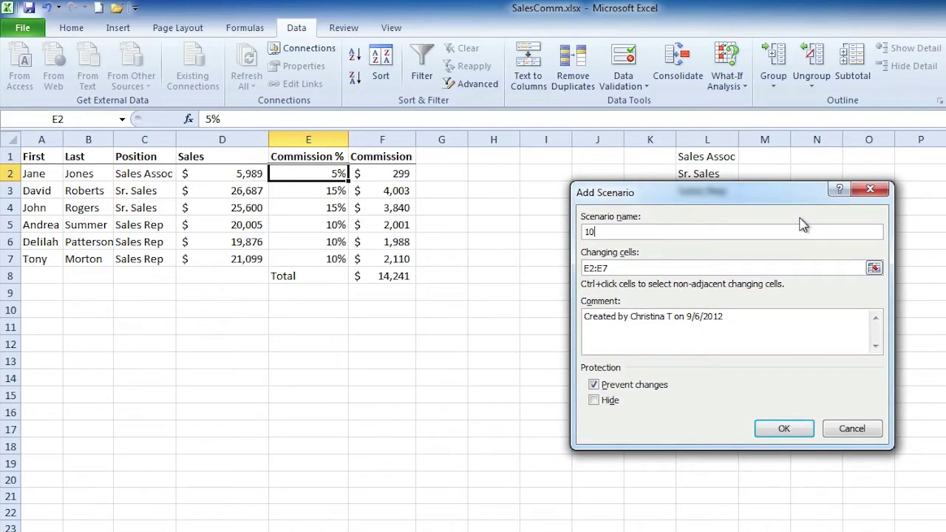
pyautogui.write('% Increase')
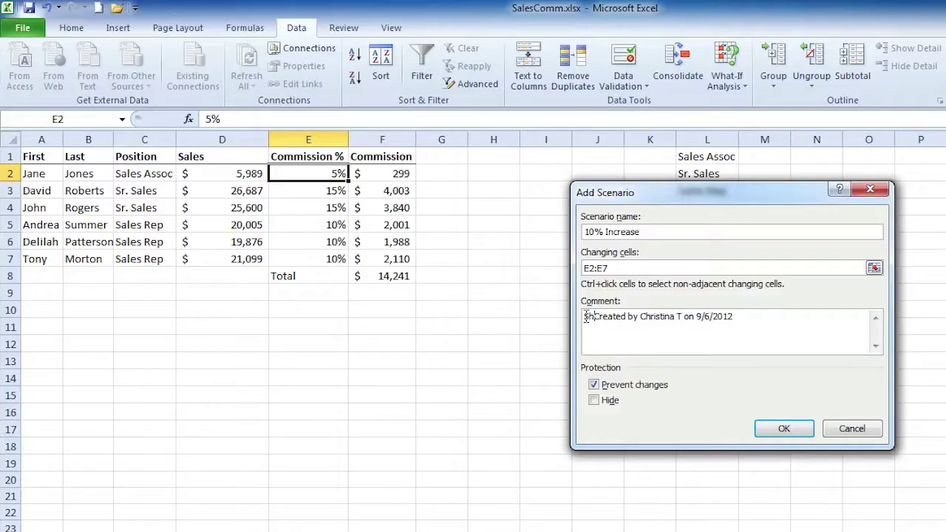
pyautogui.click(585, 317)
pyautogui.write('Show Created by Christina T on 9/6/2012')
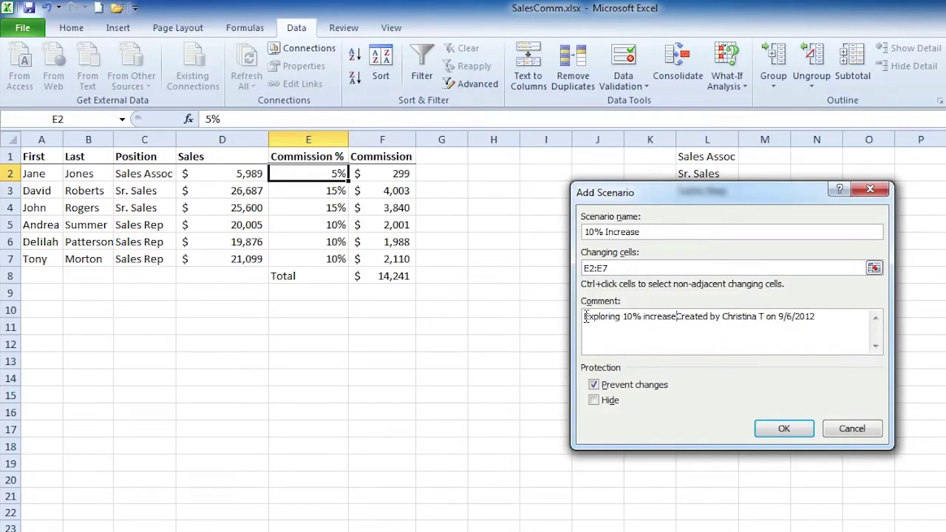
pyautogui.write('in commi')
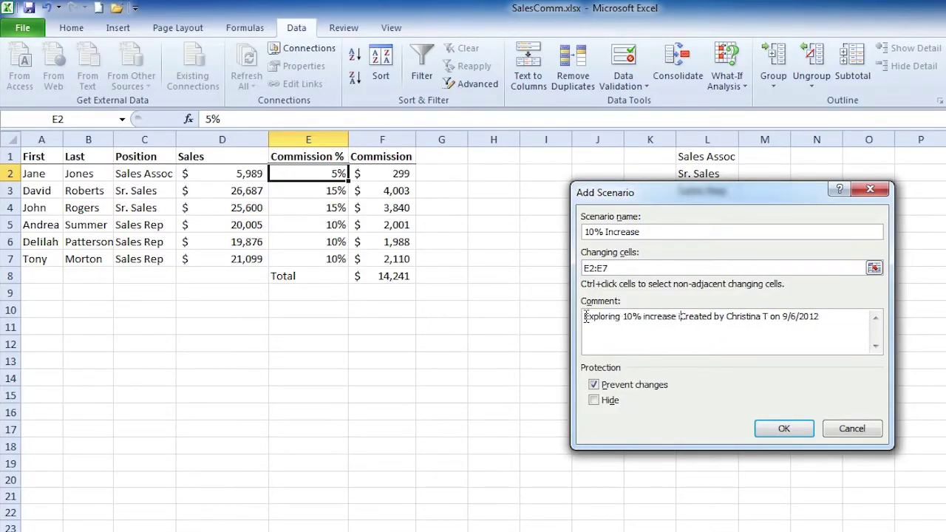
pyautogui.write('ssion')
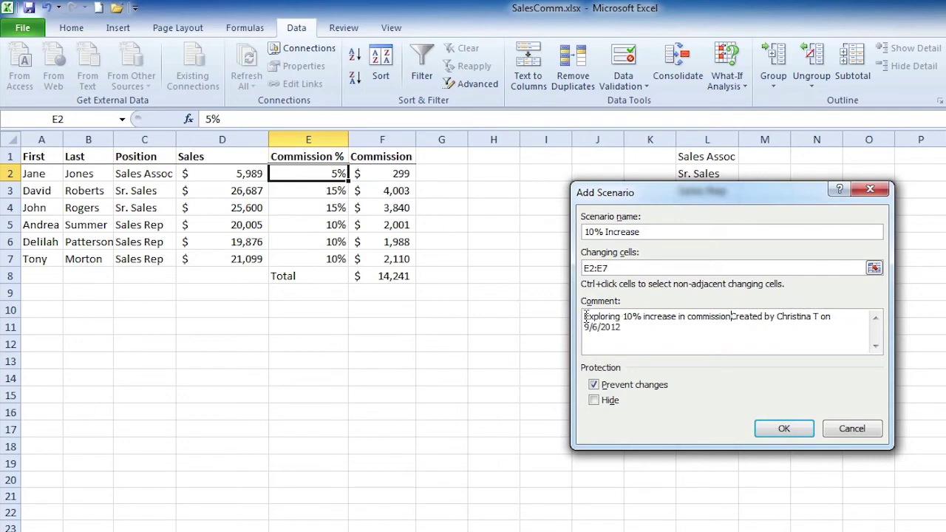
pyautogui.click(784, 429)
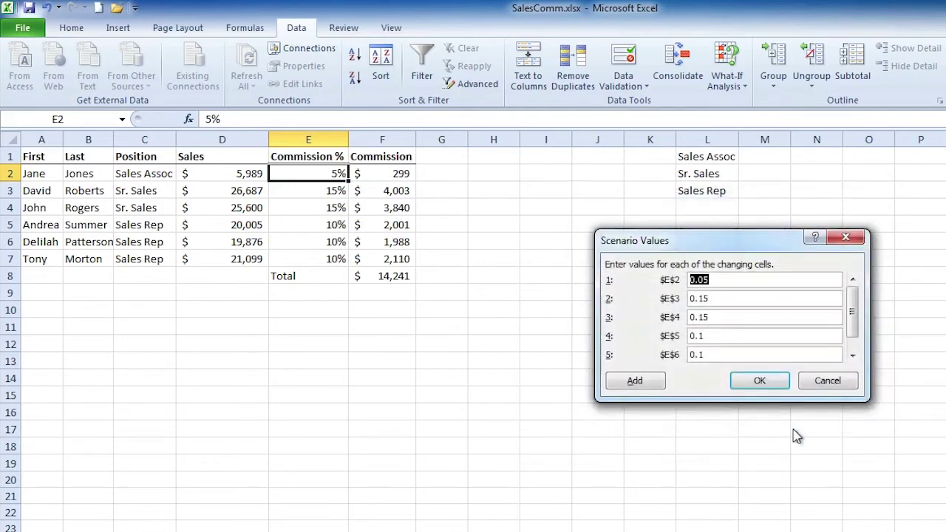